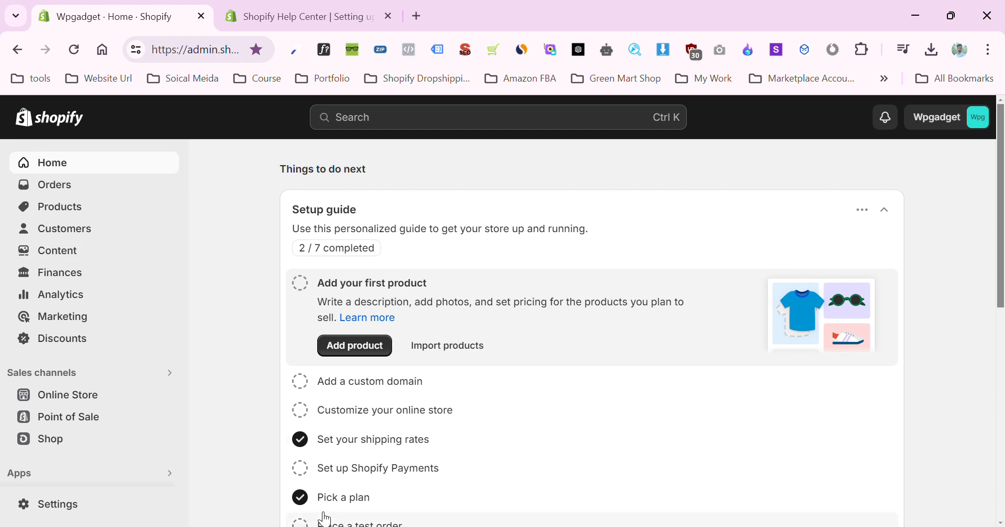
- Open the Markets page in the store settings
{"action": "left_click", "coordinate": [67, 506]}
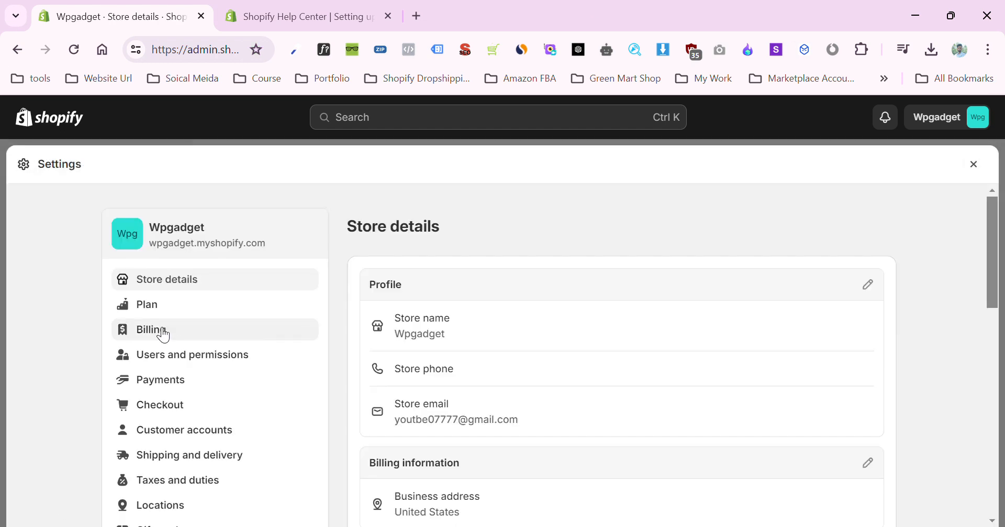
{"action": "scroll", "coordinate": [161, 333], "scroll_direction": "down", "scroll_amount": 2}
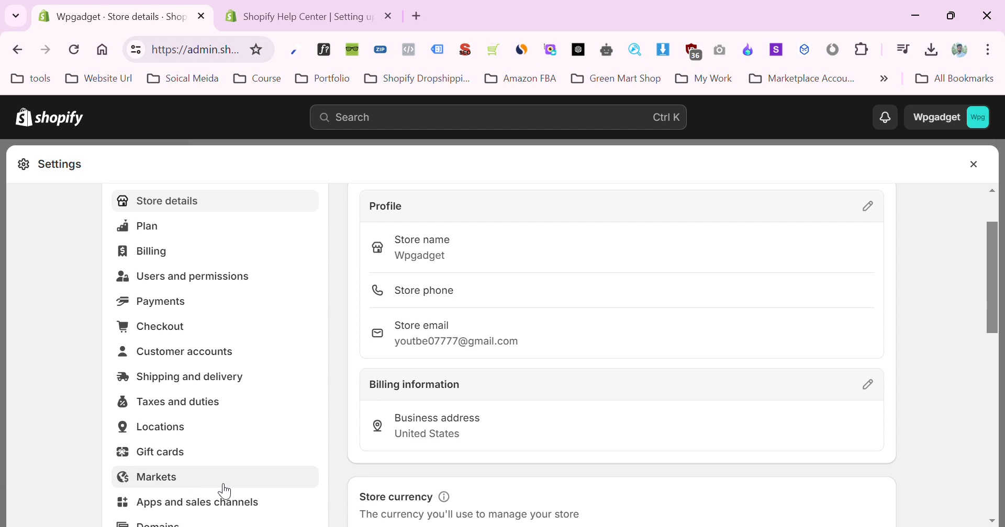
{"action": "left_click", "coordinate": [197, 484]}
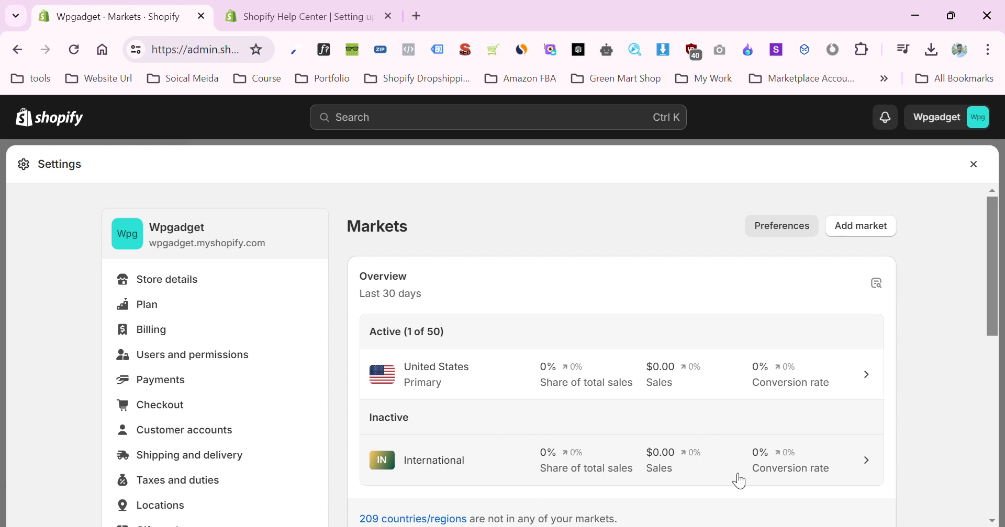
{"action": "double_click", "coordinate": [379, 419]}
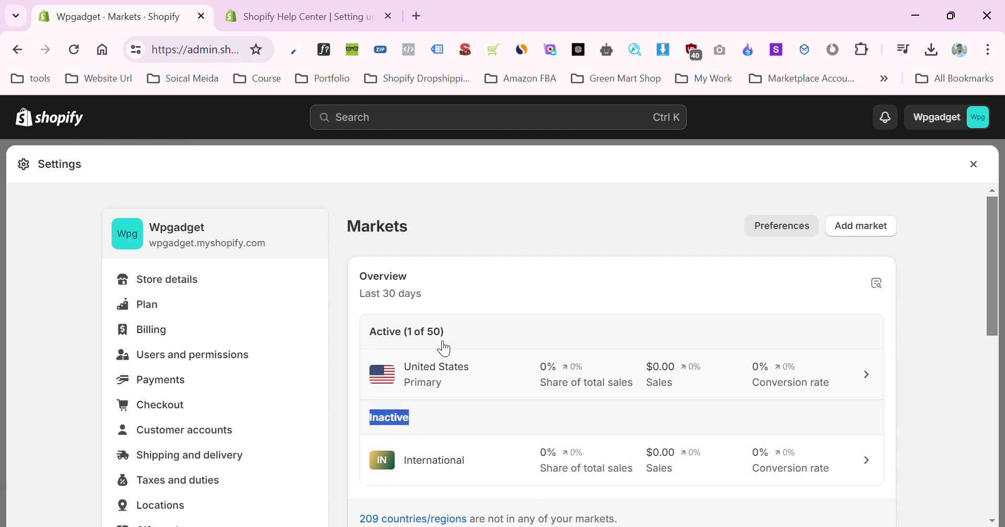
{"action": "left_click", "coordinate": [589, 251]}
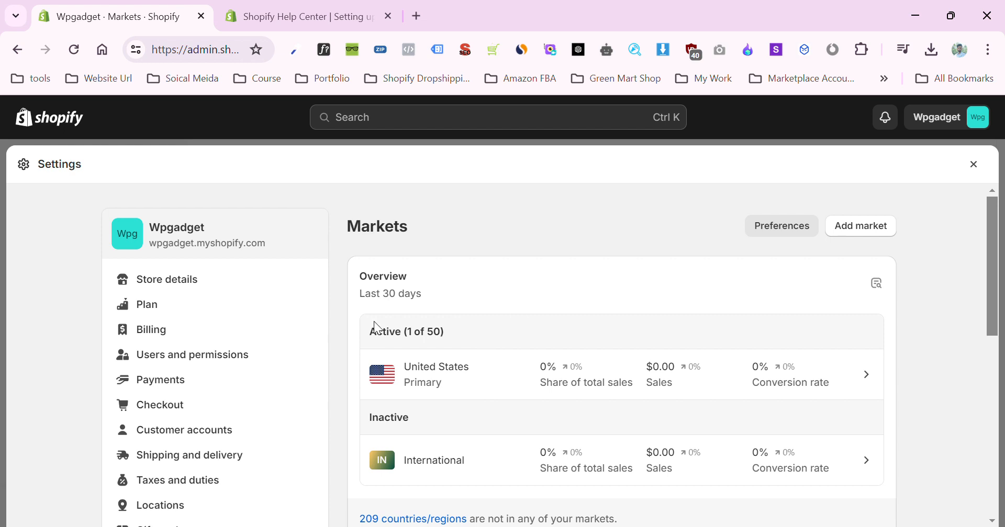
{"action": "double_click", "coordinate": [373, 337]}
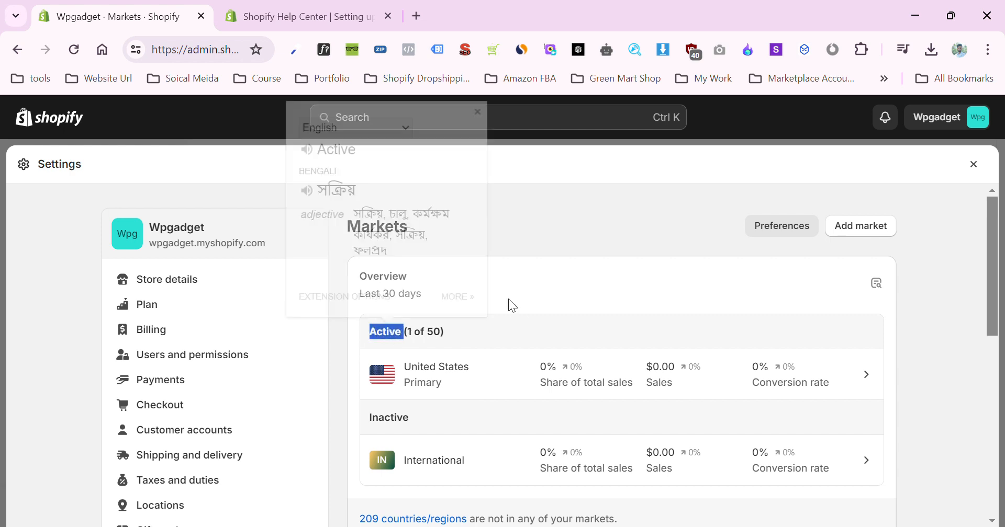
{"action": "left_click", "coordinate": [569, 287]}
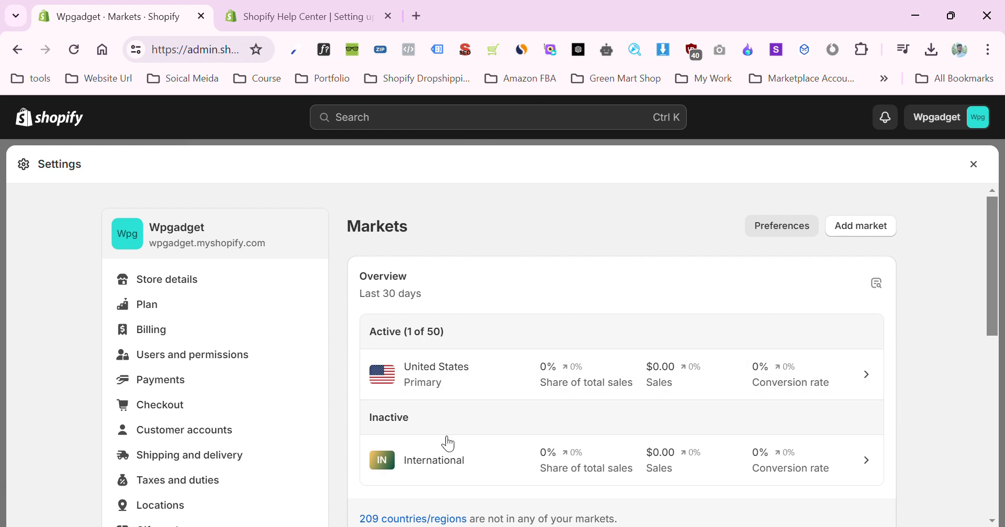
- Open the International market and set its status to Active
{"action": "left_click", "coordinate": [465, 461]}
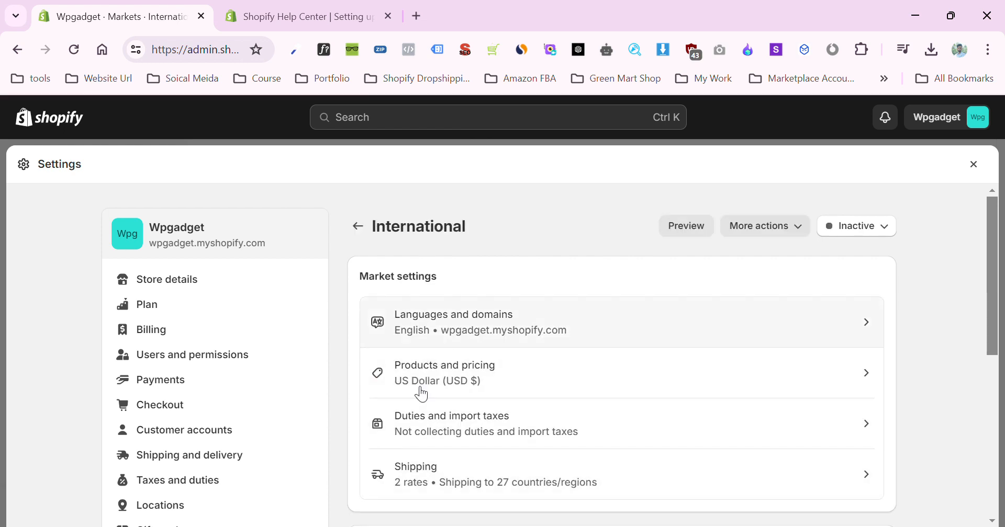
{"action": "left_click", "coordinate": [878, 233]}
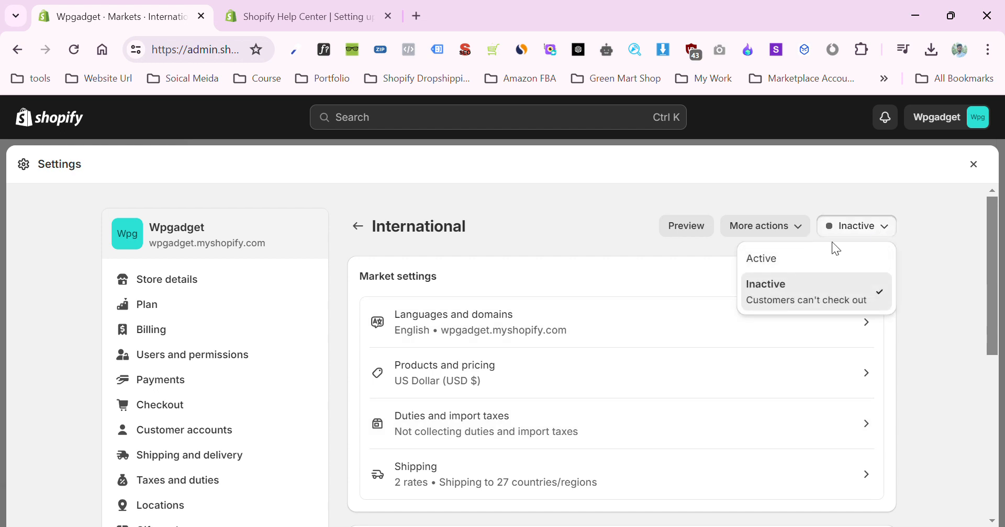
{"action": "left_click", "coordinate": [866, 229]}
{"action": "left_click", "coordinate": [869, 231]}
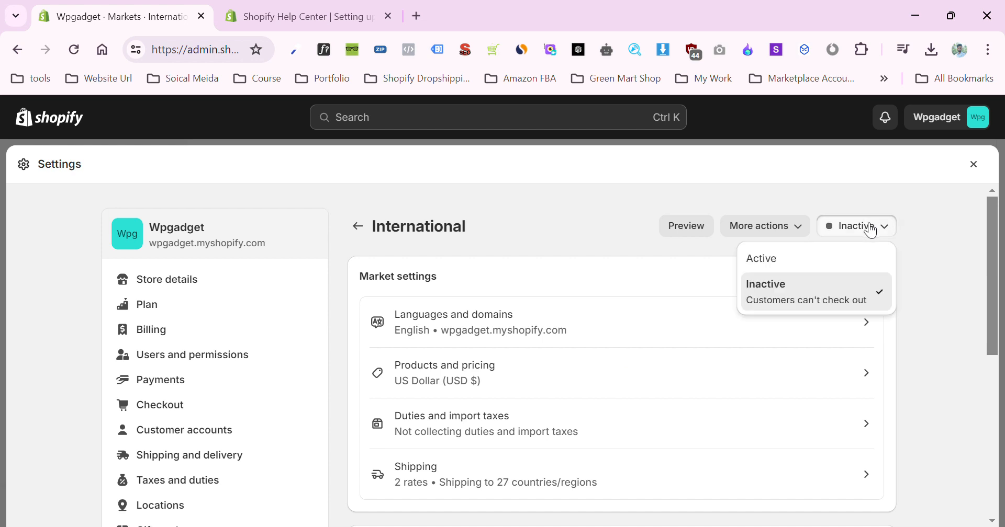
{"action": "left_click", "coordinate": [793, 261]}
{"action": "left_click", "coordinate": [983, 168]}
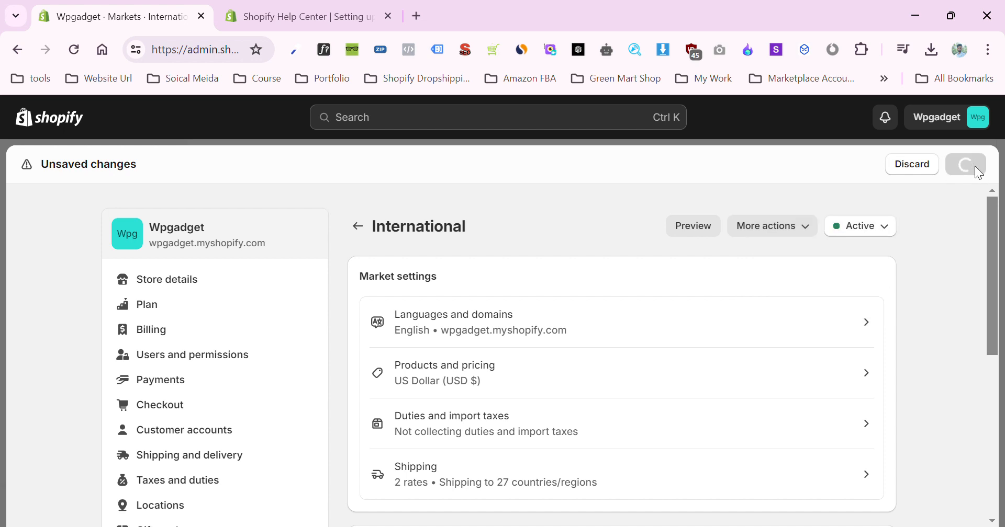
- Return to the market list and start adding a new market
{"action": "left_click", "coordinate": [359, 226]}
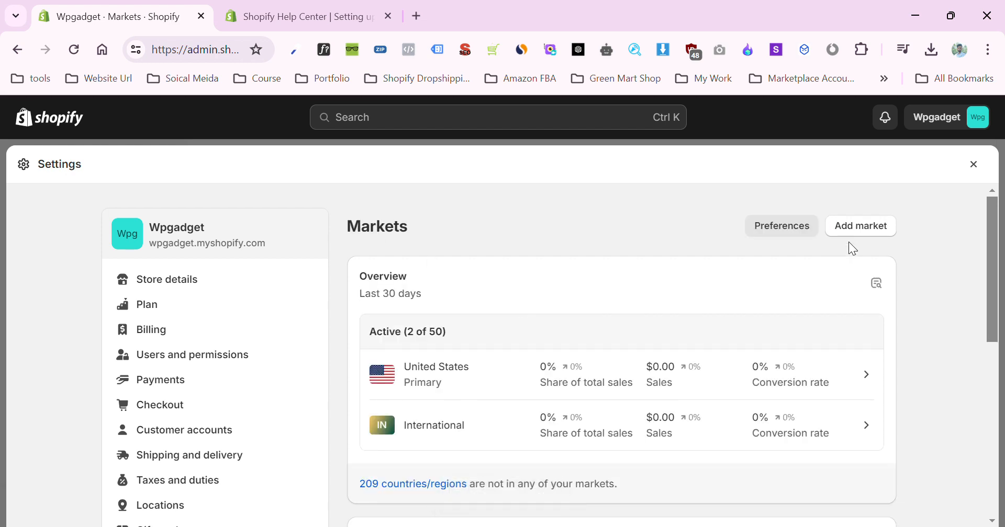
{"action": "left_click", "coordinate": [861, 230]}
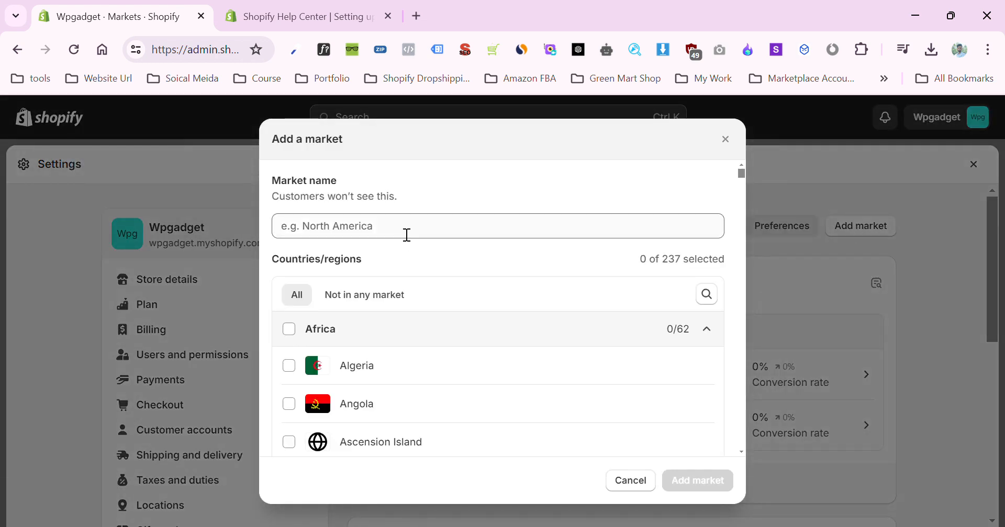
{"action": "left_click", "coordinate": [407, 235]}
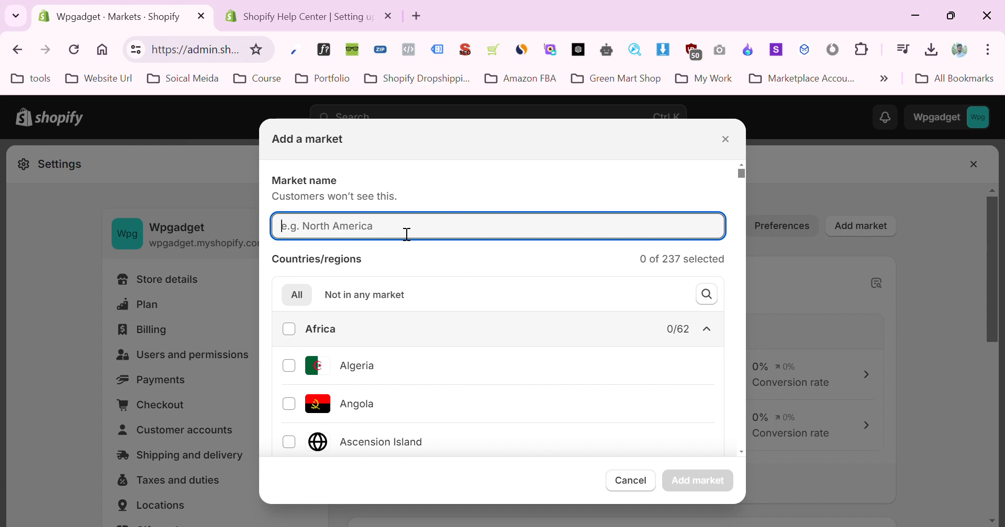
{"action": "type", "text": "Afire"}
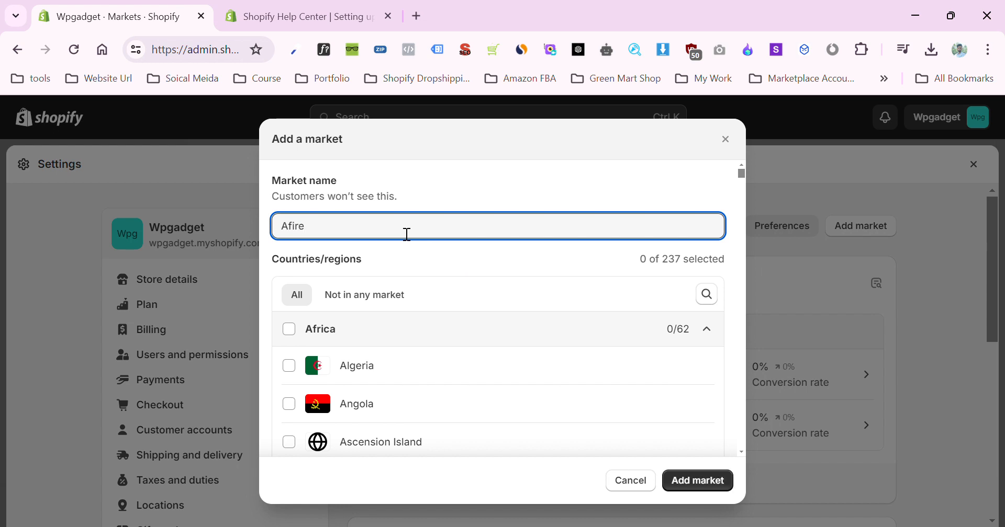
{"action": "type", "text": "a"}
{"action": "key", "text": "BackSpace"}
{"action": "key", "text": "BackSpace"}
{"action": "key", "text": "BackSpace"}
{"action": "key", "text": "BackSpace"}
{"action": "key", "text": "BackSpace"}
{"action": "key", "text": "BackSpace"}
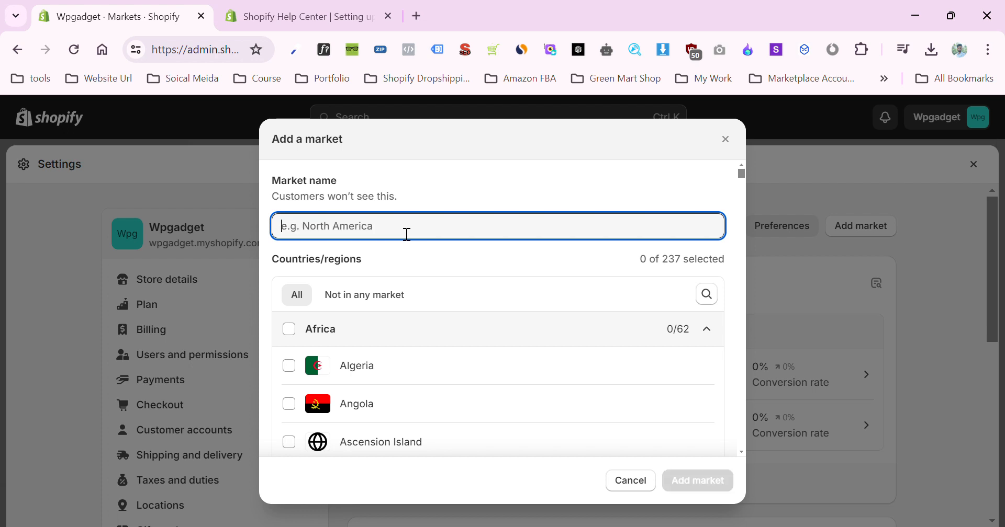
- Name the new market Africa, include every country in the Africa region, and add it
{"action": "type", "text": "Af"}
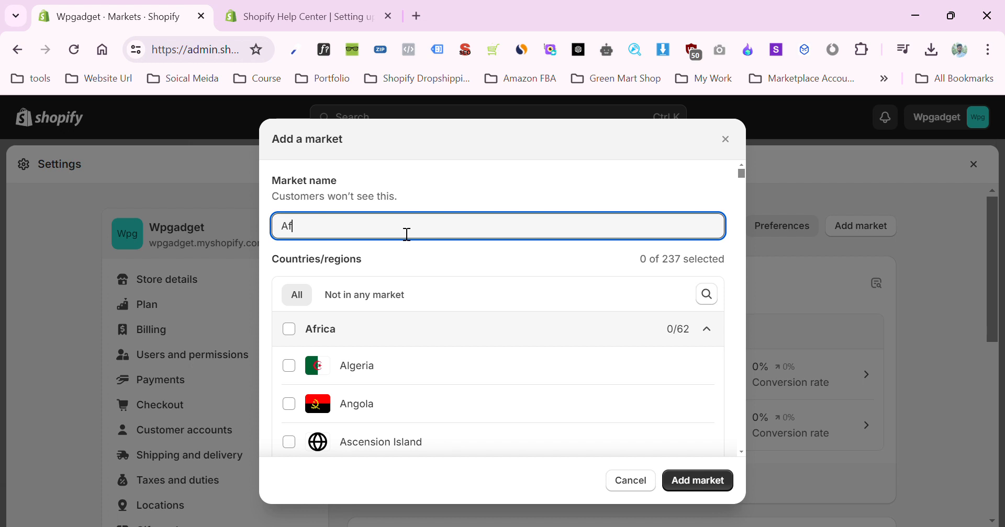
{"action": "type", "text": "rica"}
{"action": "left_click", "coordinate": [306, 332]}
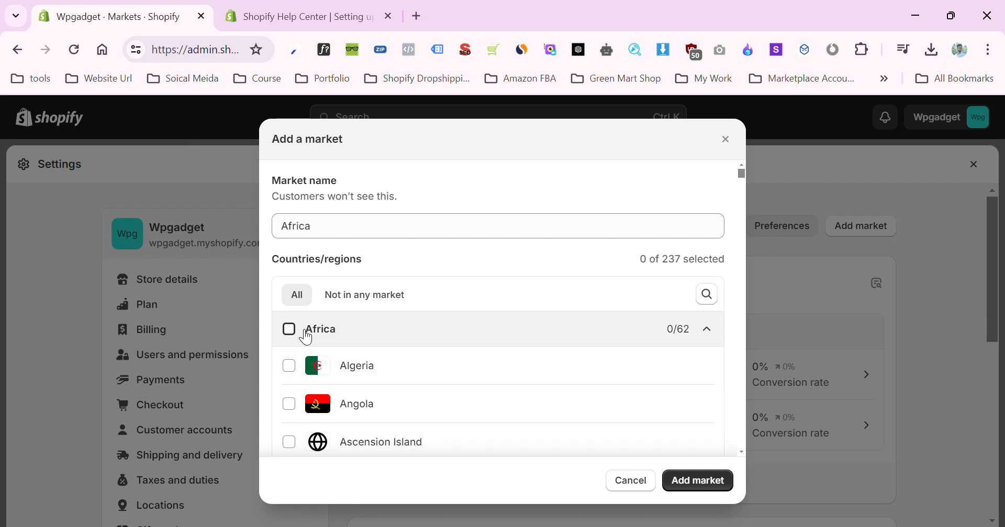
{"action": "scroll", "coordinate": [318, 345], "scroll_direction": "down", "scroll_amount": 5}
{"action": "scroll", "coordinate": [318, 346], "scroll_direction": "down", "scroll_amount": 20}
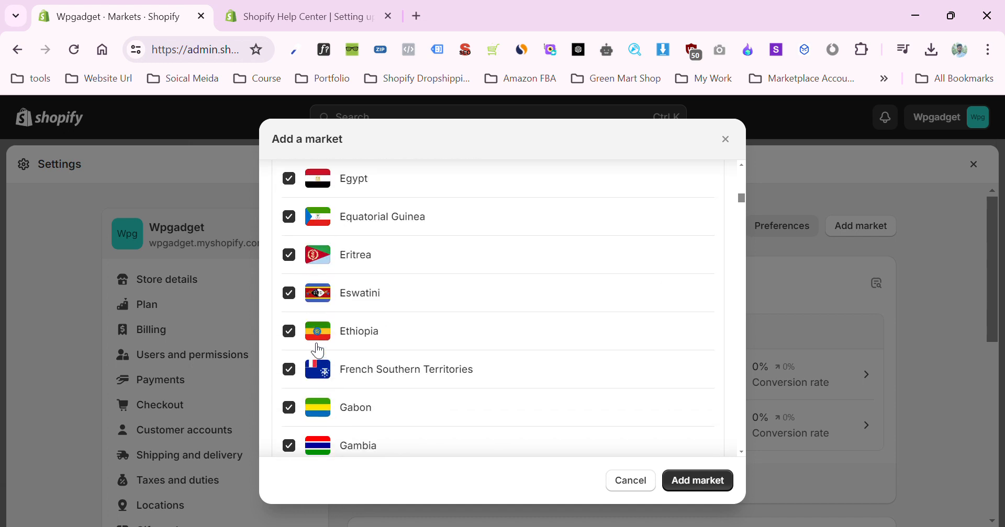
{"action": "scroll", "coordinate": [321, 380], "scroll_direction": "down", "scroll_amount": 20}
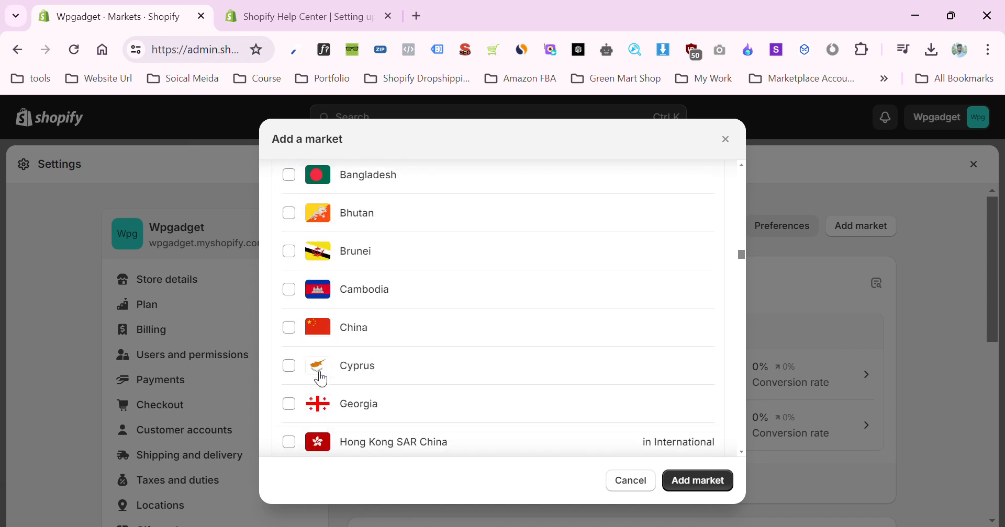
{"action": "scroll", "coordinate": [324, 376], "scroll_direction": "up", "scroll_amount": 9}
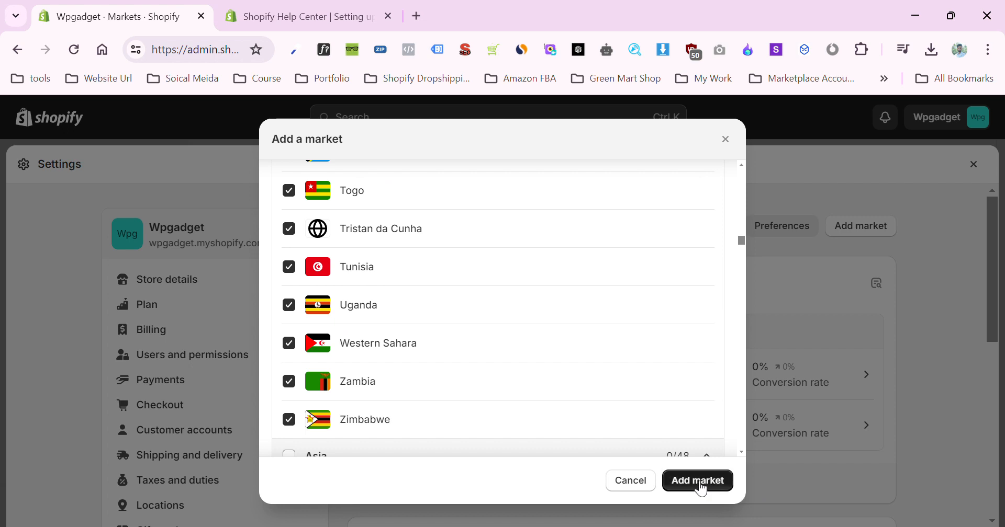
{"action": "left_click", "coordinate": [717, 485]}
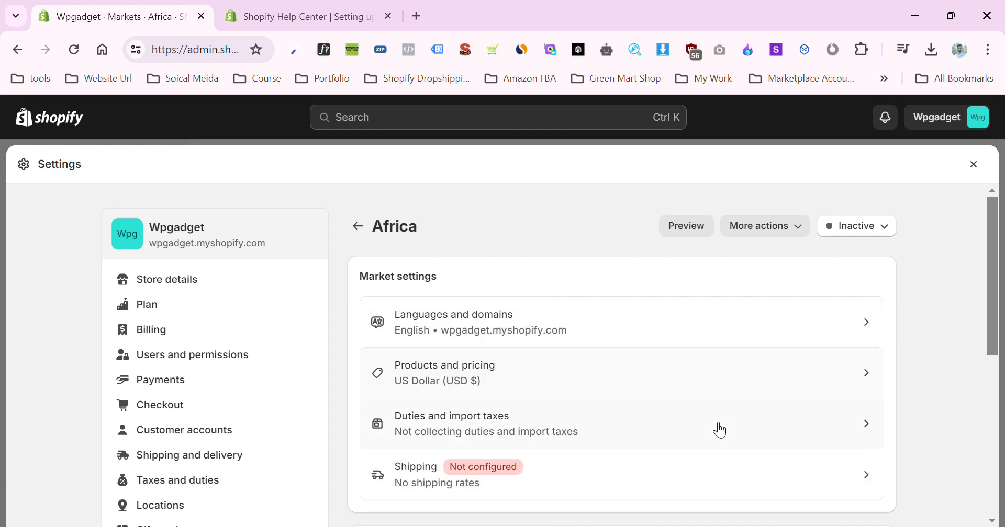
- Check the Africa market's status options, and open the General shipping rates profile by way of the market's shipping settings
{"action": "left_click", "coordinate": [866, 233]}
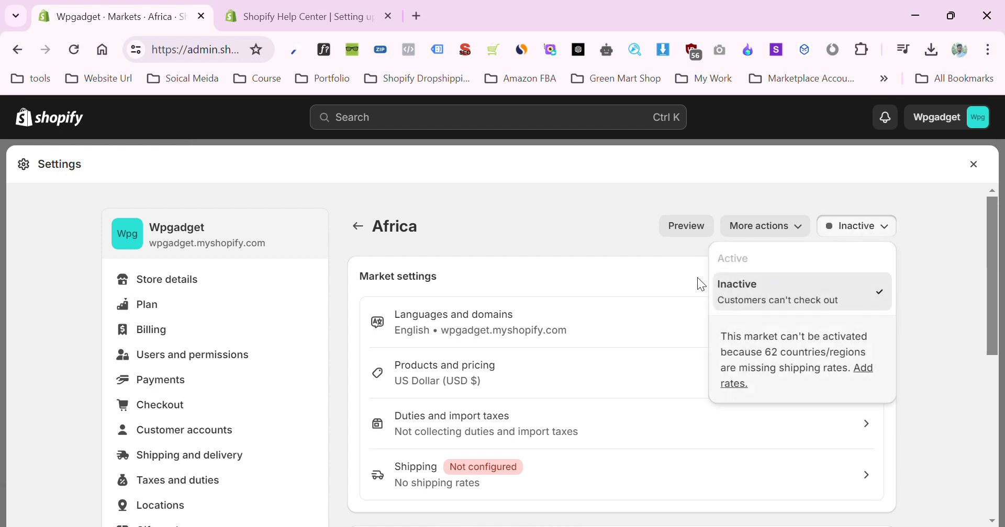
{"action": "left_click", "coordinate": [589, 234]}
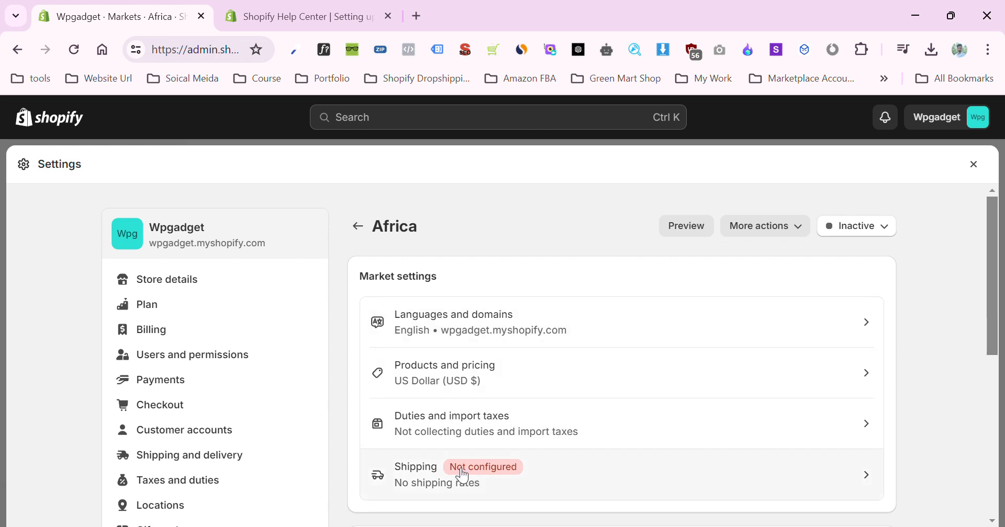
{"action": "left_click", "coordinate": [542, 478]}
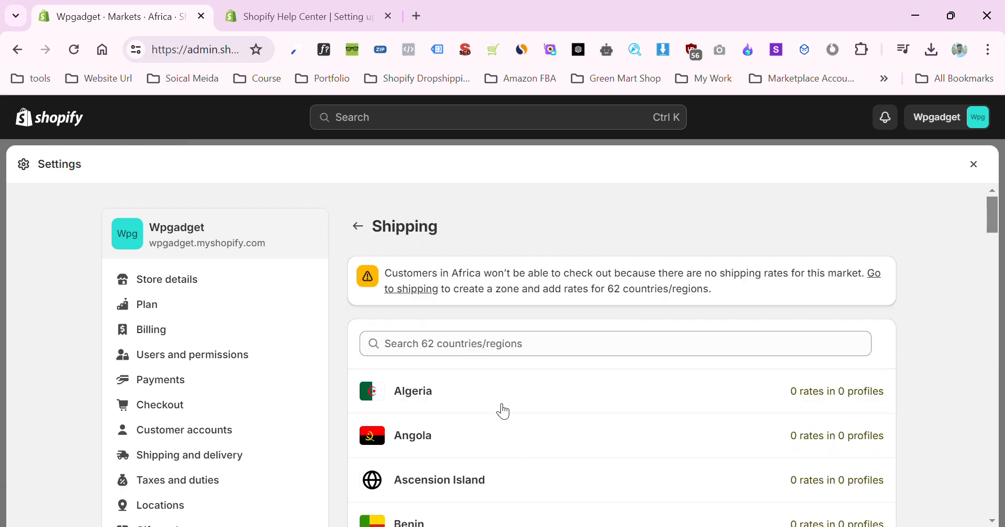
{"action": "scroll", "coordinate": [487, 366], "scroll_direction": "down", "scroll_amount": 10}
{"action": "scroll", "coordinate": [477, 348], "scroll_direction": "up", "scroll_amount": 10}
{"action": "left_click", "coordinate": [417, 292]}
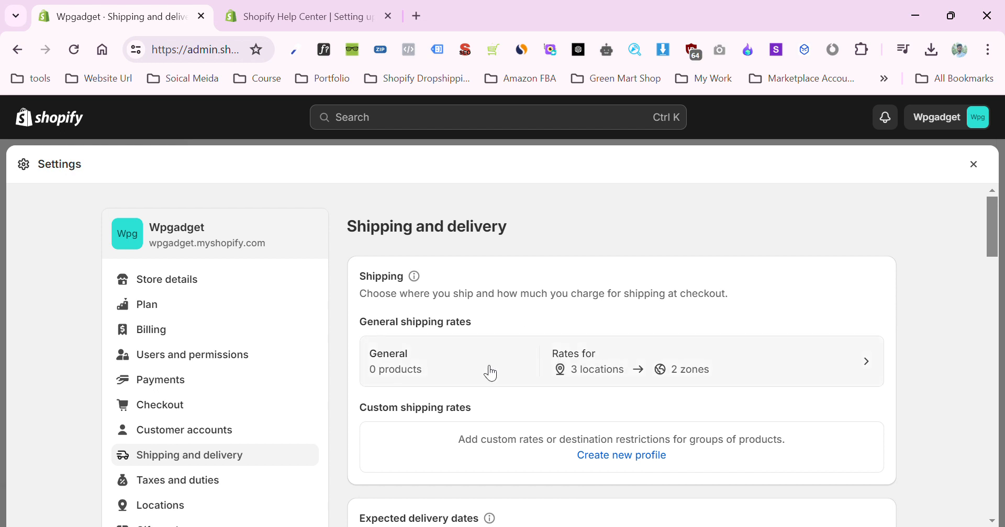
{"action": "left_click", "coordinate": [568, 389]}
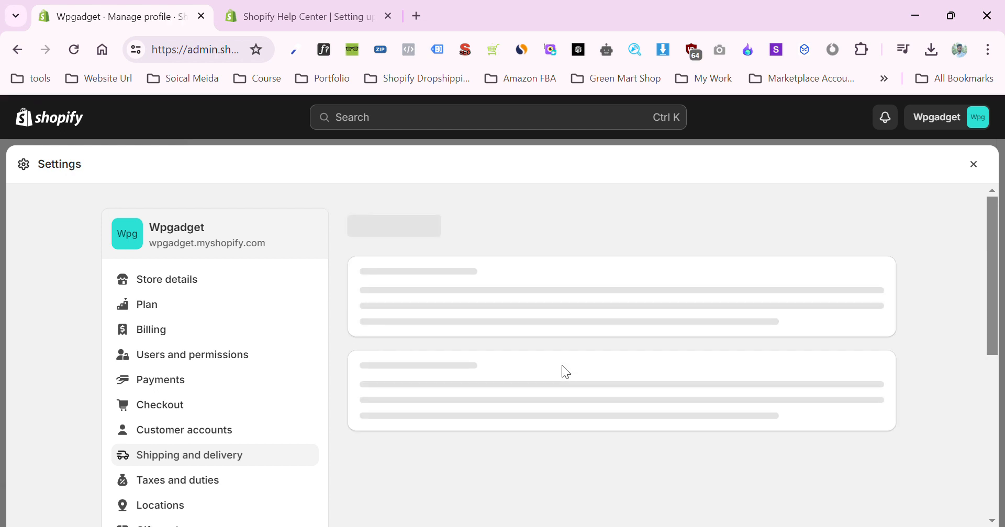
- Create a new shipping zone named Africa that covers every country in the Africa region
{"action": "scroll", "coordinate": [567, 370], "scroll_direction": "down", "scroll_amount": 10}
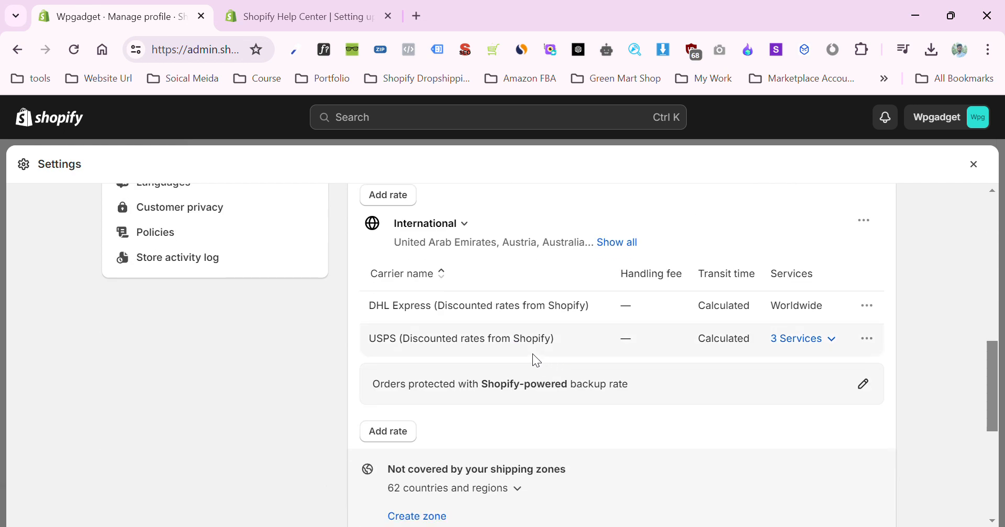
{"action": "scroll", "coordinate": [432, 306], "scroll_direction": "up", "scroll_amount": 3}
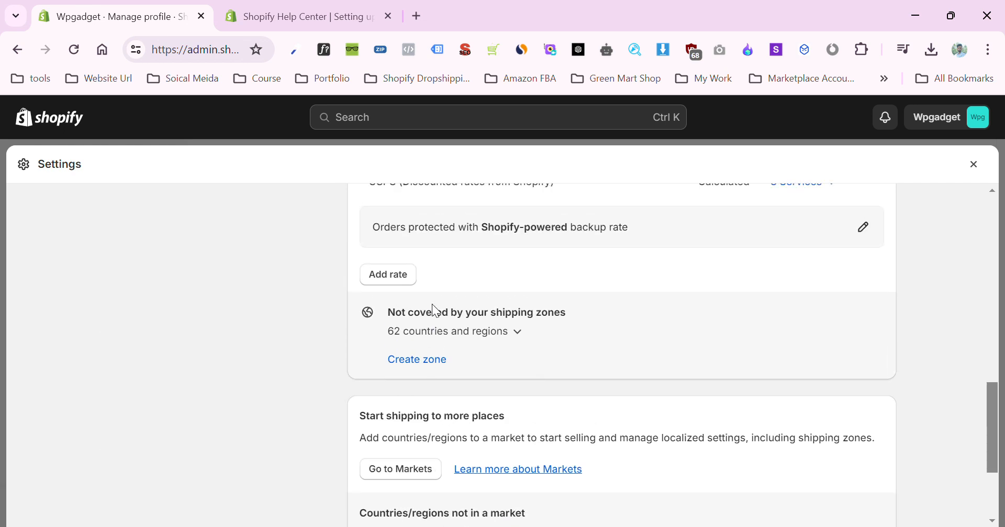
{"action": "scroll", "coordinate": [435, 320], "scroll_direction": "down", "scroll_amount": 5}
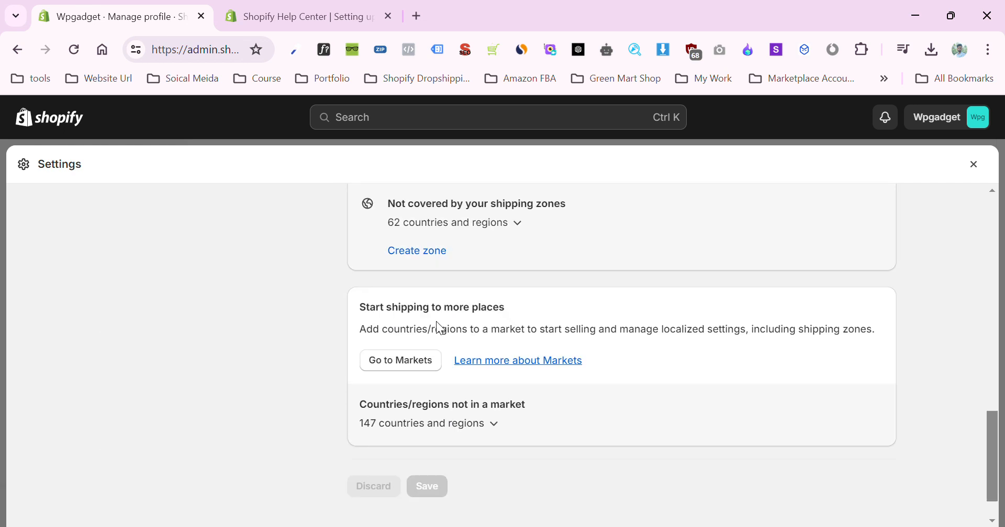
{"action": "scroll", "coordinate": [441, 324], "scroll_direction": "up", "scroll_amount": 6}
{"action": "scroll", "coordinate": [442, 366], "scroll_direction": "up", "scroll_amount": 2}
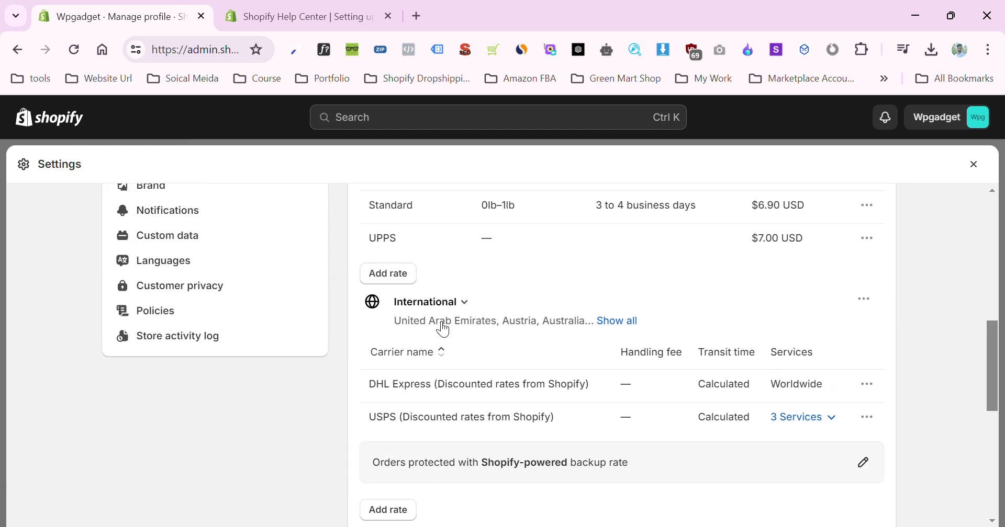
{"action": "scroll", "coordinate": [442, 330], "scroll_direction": "down", "scroll_amount": 5}
{"action": "left_click", "coordinate": [439, 283]}
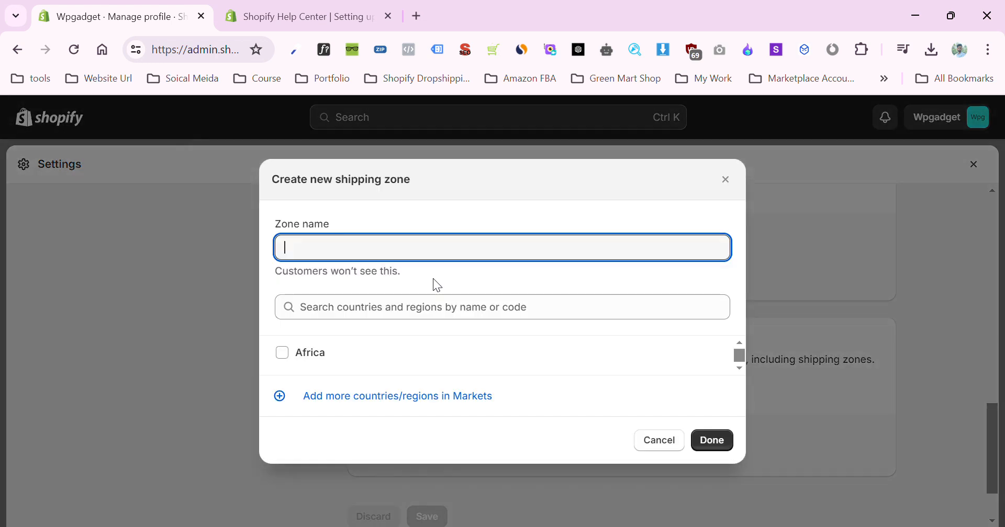
{"action": "left_click", "coordinate": [372, 350]}
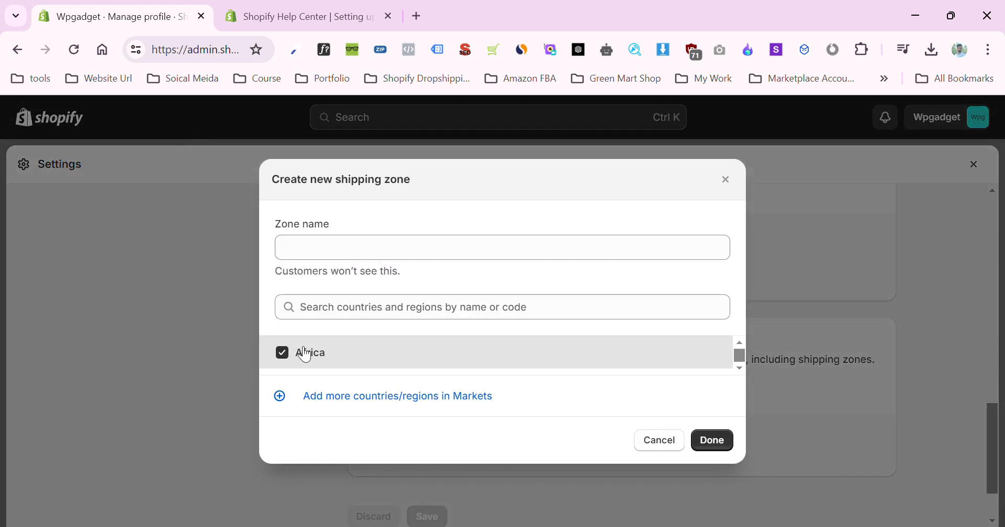
{"action": "left_click", "coordinate": [376, 251]}
{"action": "type", "text": "Af"}
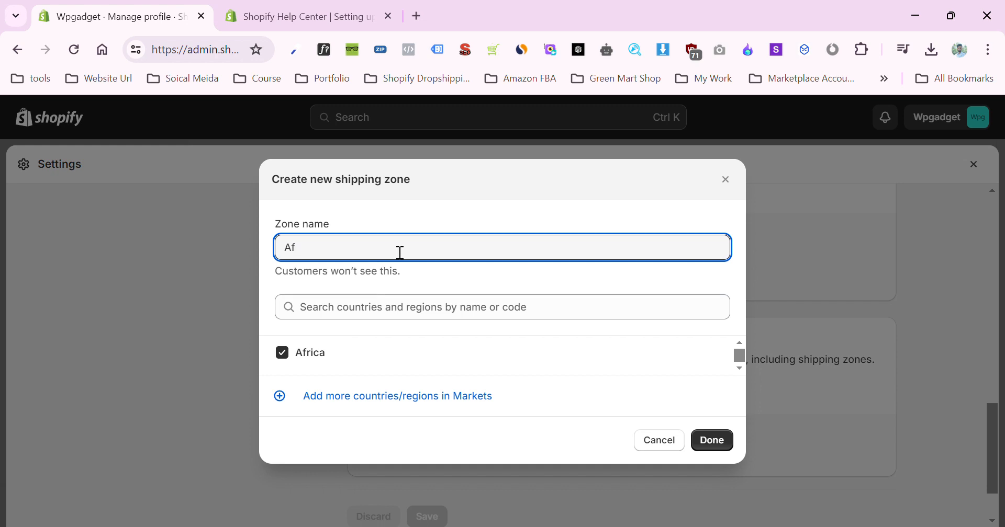
{"action": "type", "text": "rica"}
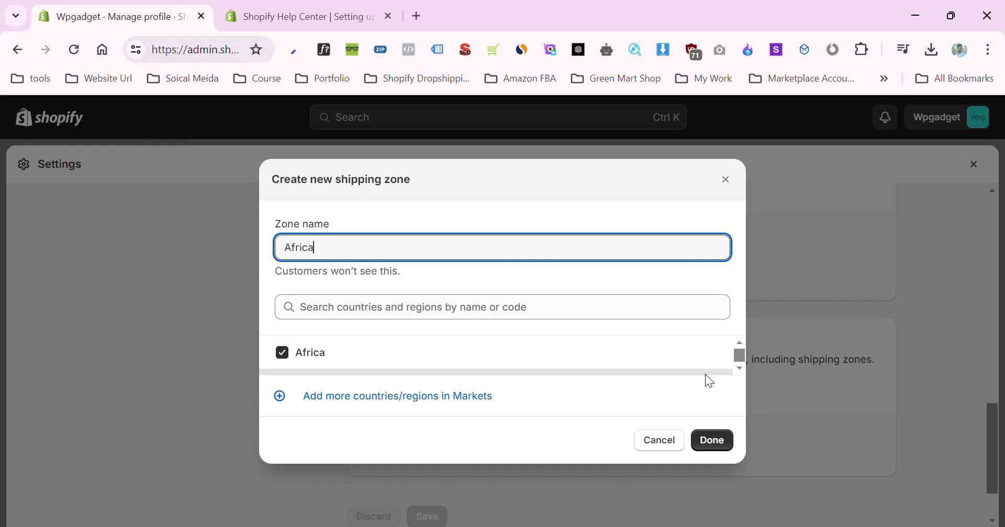
{"action": "left_click", "coordinate": [715, 442]}
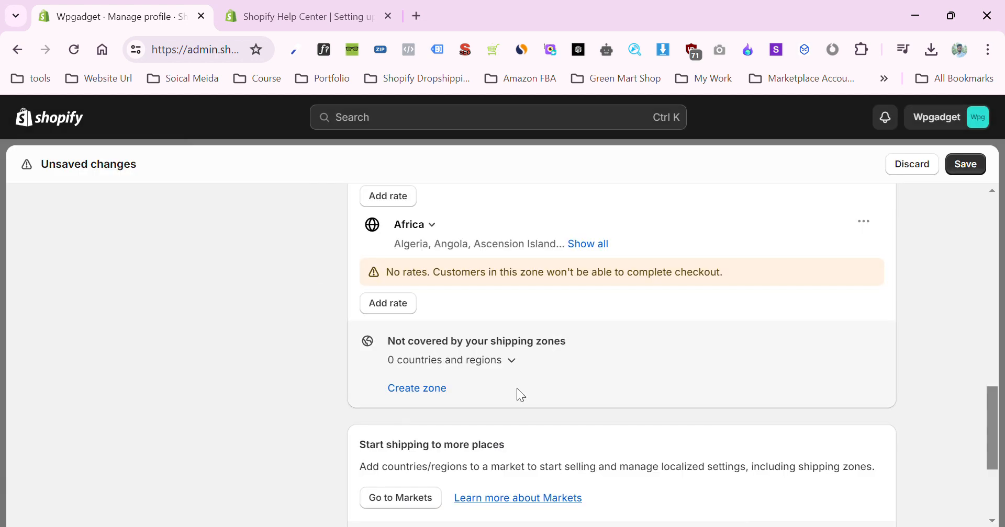
- Add a flat Express International (1 to 5 business days) rate priced at $12 to the Africa zone, and save the shipping profile
{"action": "left_click", "coordinate": [385, 311]}
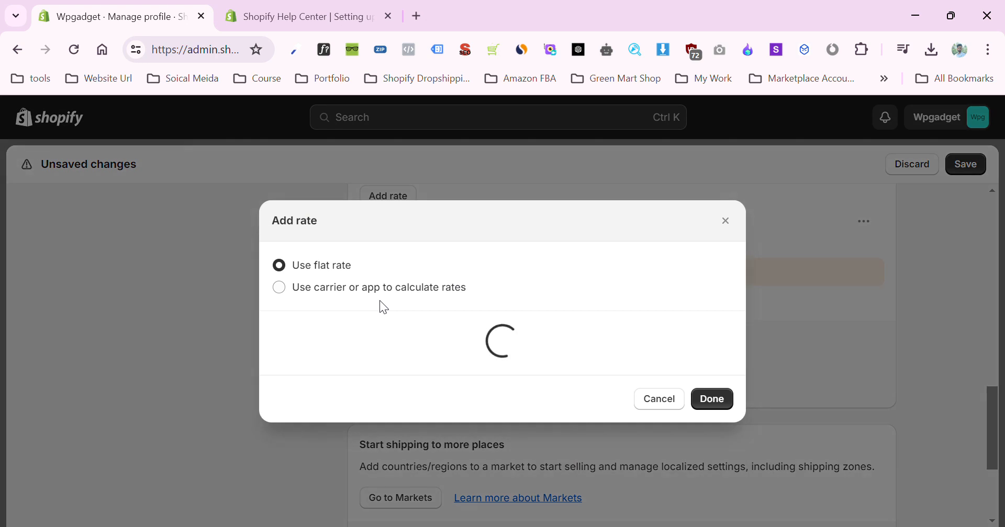
{"action": "left_click", "coordinate": [379, 270]}
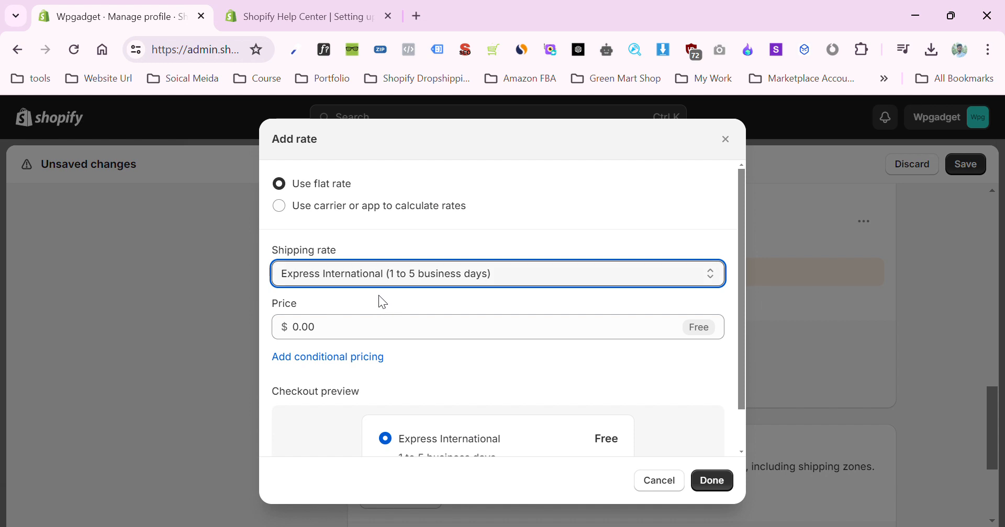
{"action": "left_click", "coordinate": [362, 338]}
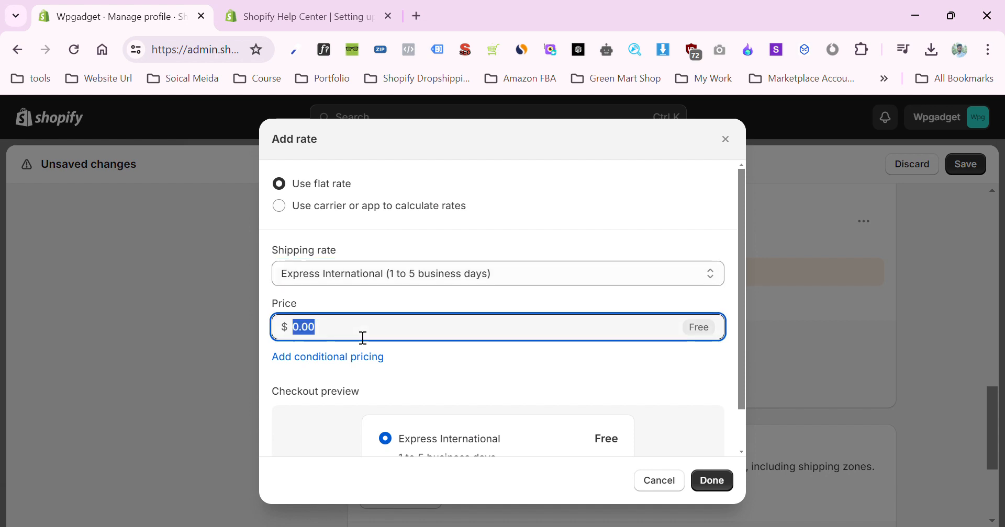
{"action": "type", "text": "12"}
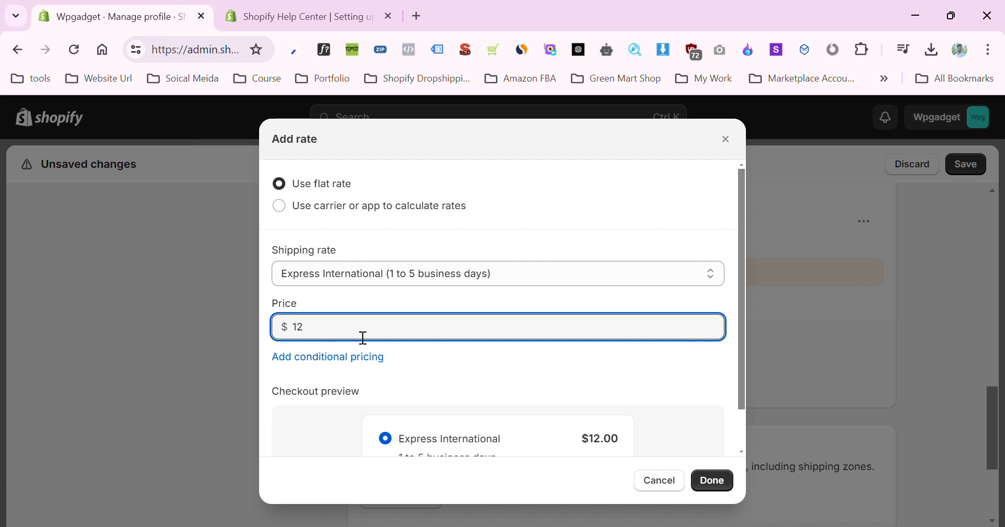
{"action": "scroll", "coordinate": [537, 371], "scroll_direction": "down", "scroll_amount": 1}
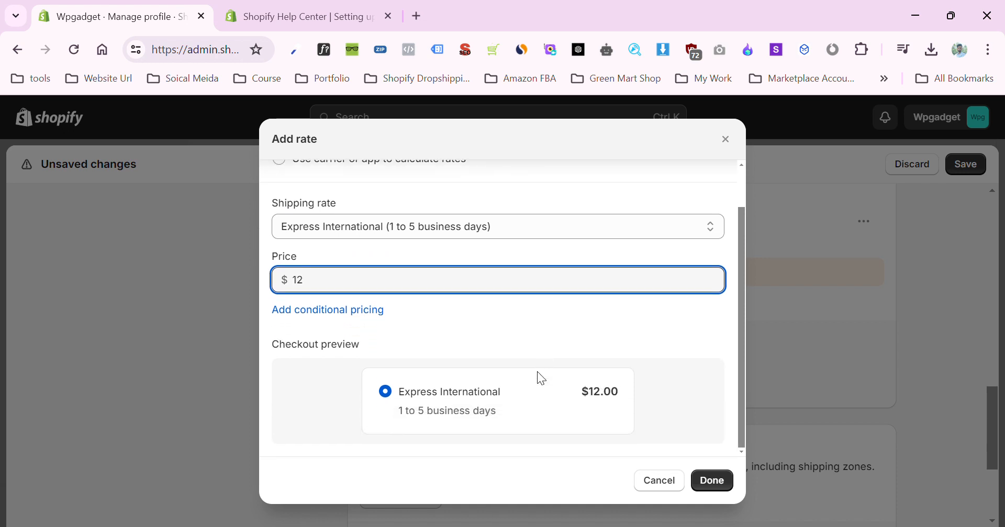
{"action": "left_click", "coordinate": [714, 480]}
{"action": "scroll", "coordinate": [783, 269], "scroll_direction": "up", "scroll_amount": 5}
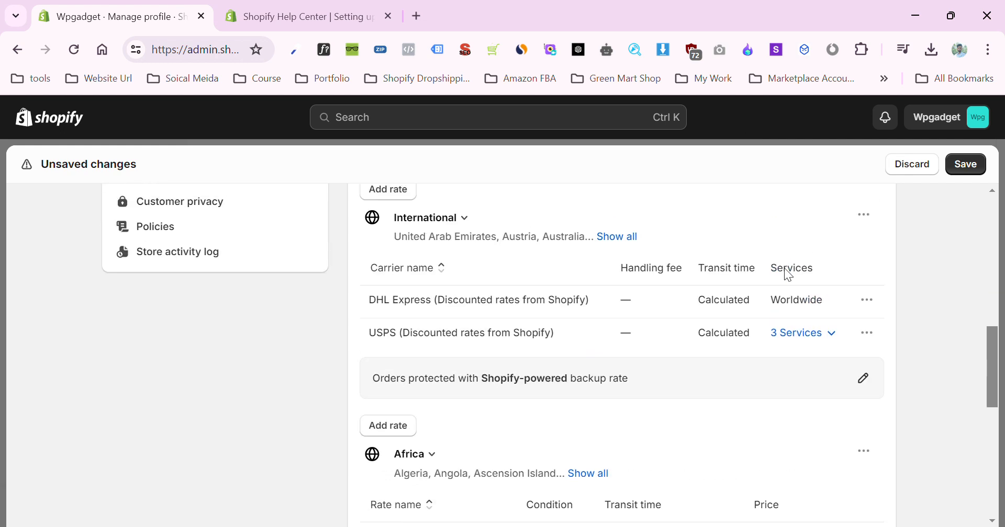
{"action": "left_click", "coordinate": [960, 171]}
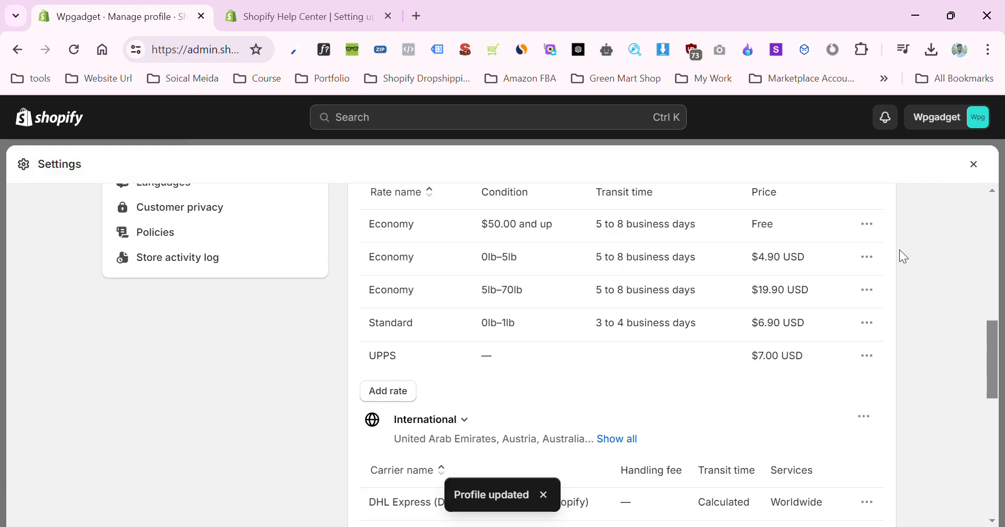
- Leave the shipping profile and return to the market list in the store settings
{"action": "left_click", "coordinate": [972, 173]}
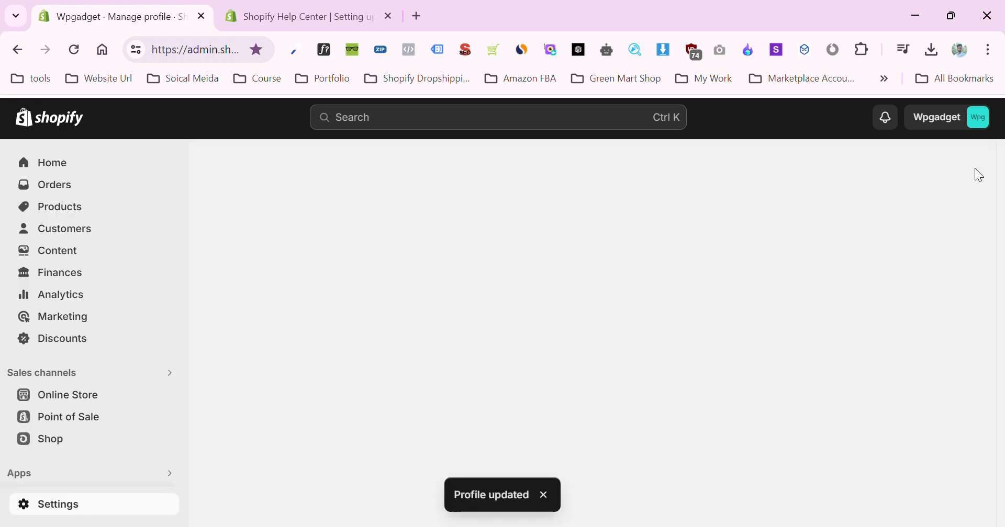
{"action": "left_click", "coordinate": [64, 506]}
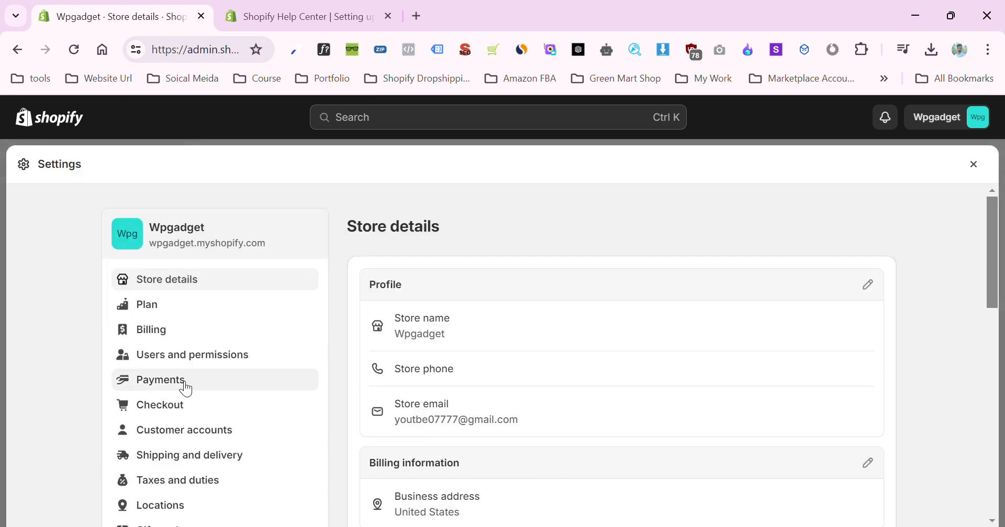
{"action": "scroll", "coordinate": [183, 467], "scroll_direction": "down", "scroll_amount": 3}
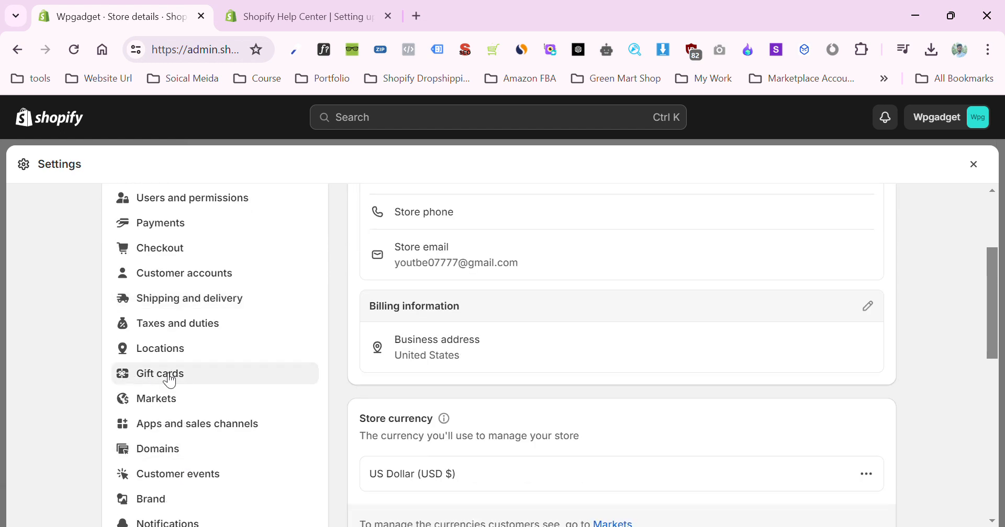
{"action": "left_click", "coordinate": [157, 376]}
{"action": "scroll", "coordinate": [140, 334], "scroll_direction": "down", "scroll_amount": 3}
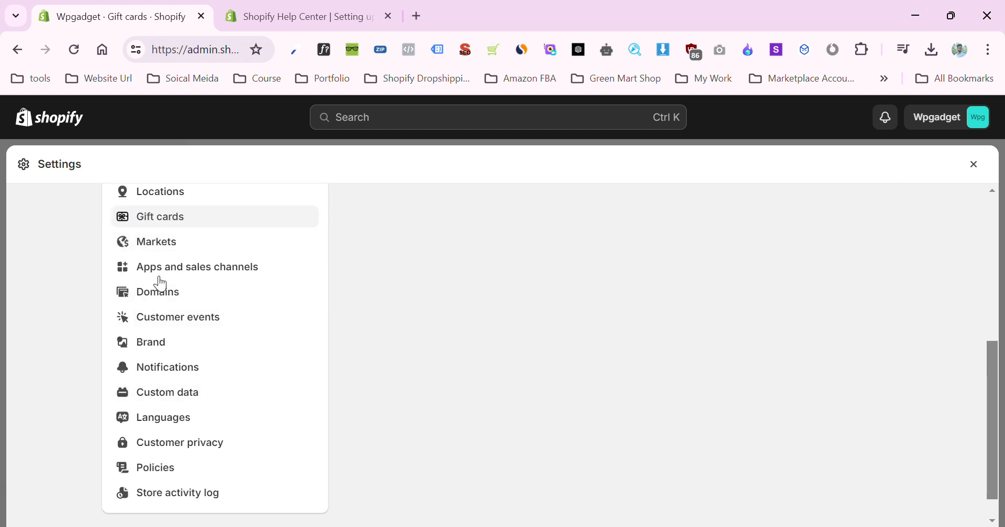
{"action": "left_click", "coordinate": [162, 246]}
{"action": "scroll", "coordinate": [530, 364], "scroll_direction": "down", "scroll_amount": 2}
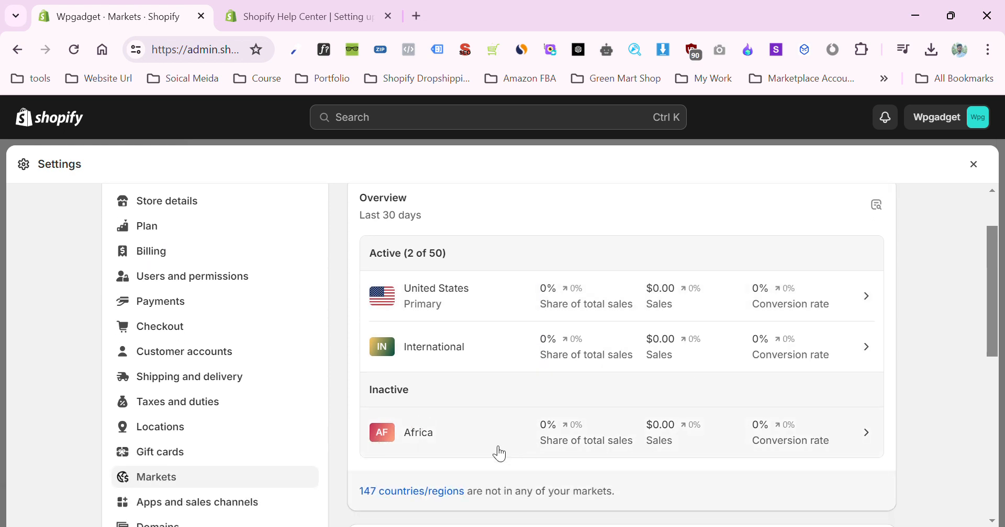
- Open the Africa market, set its status to Active, and save the change
{"action": "left_click", "coordinate": [469, 444]}
{"action": "left_click", "coordinate": [878, 239]}
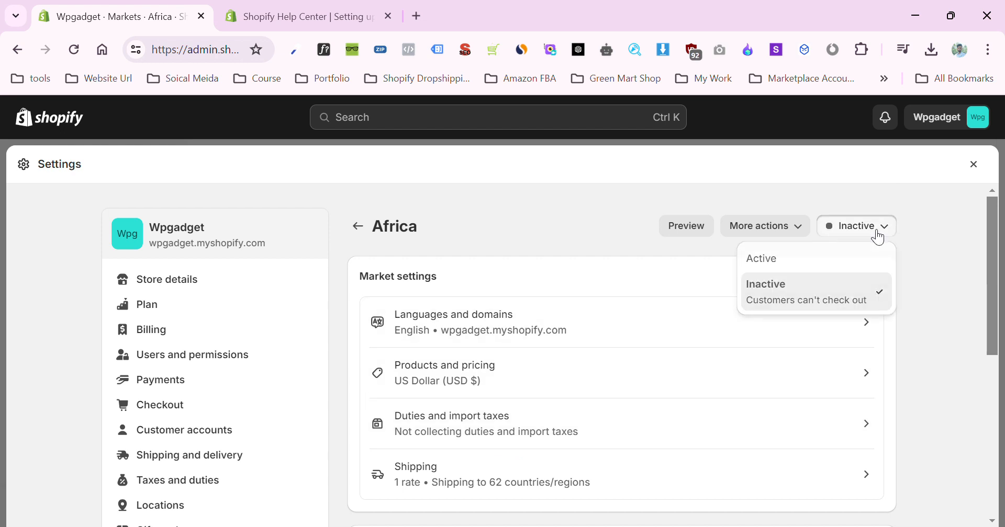
{"action": "left_click", "coordinate": [797, 261]}
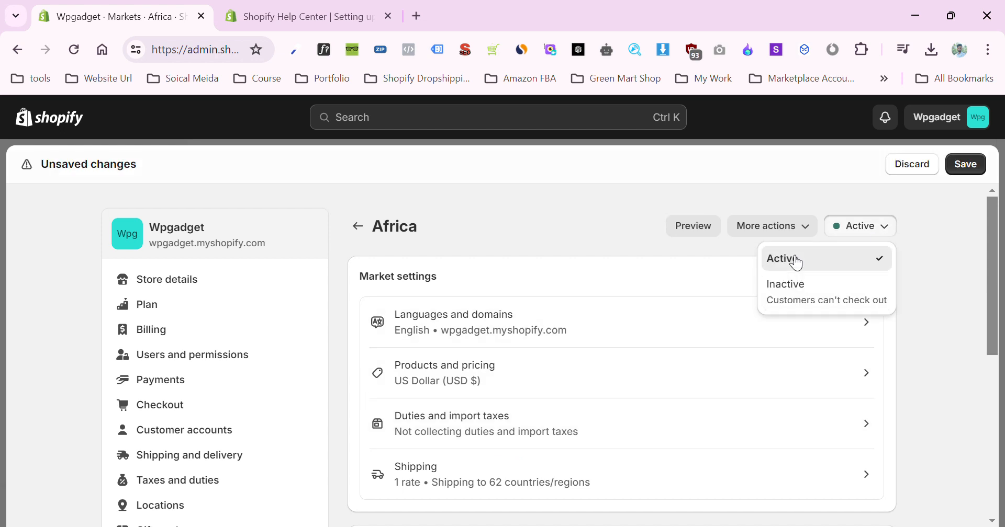
{"action": "left_click", "coordinate": [969, 167]}
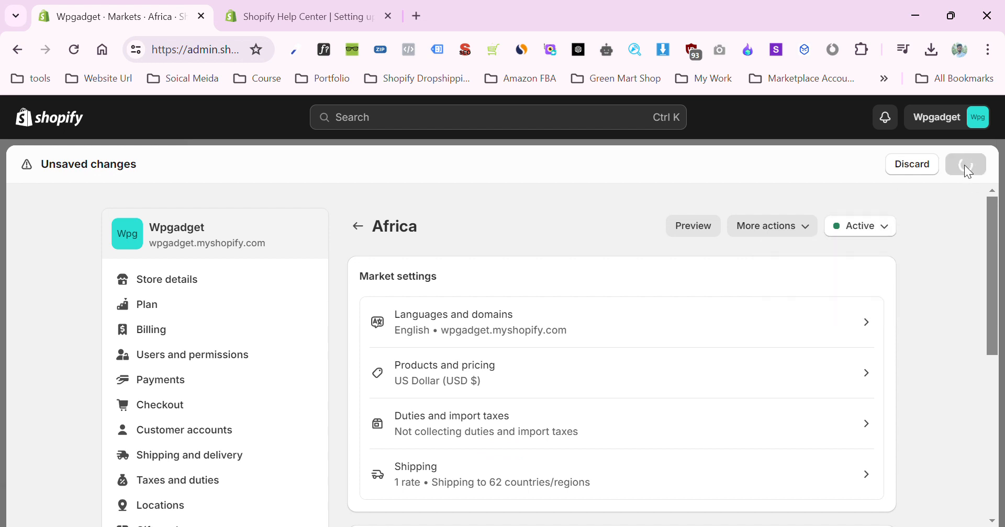